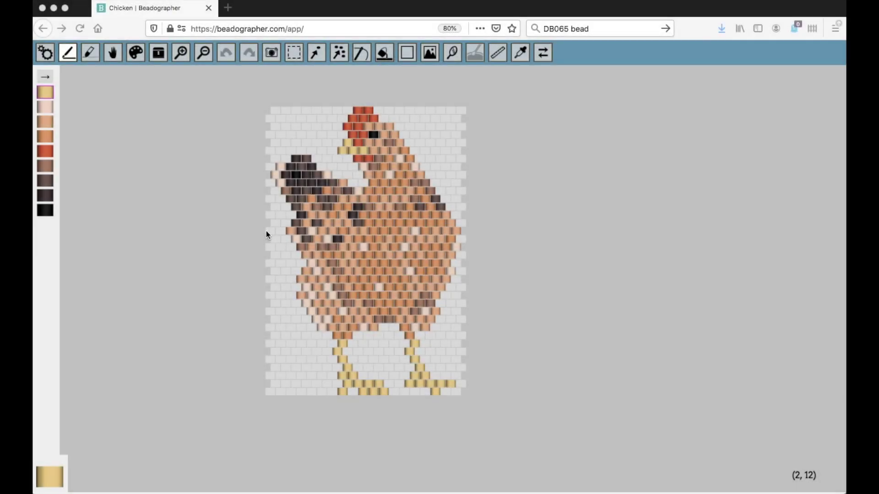
Open the bead library and search it for bead code DB65.
left_click(160, 59)
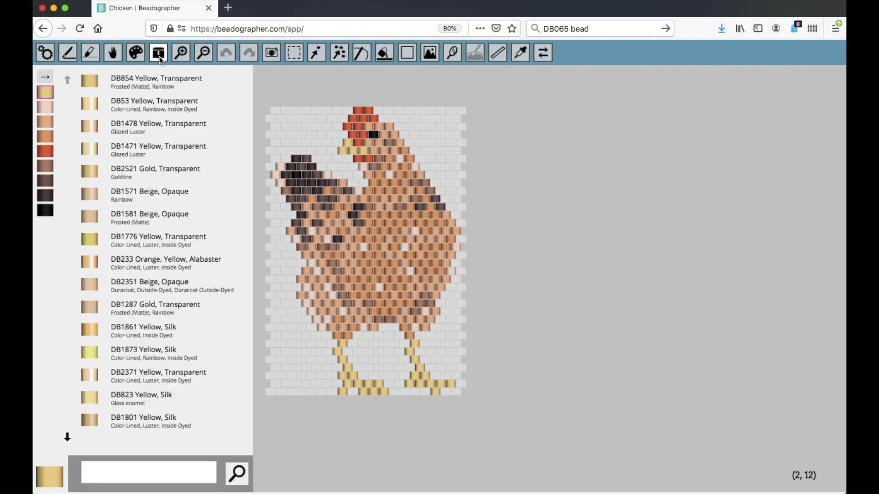
left_click(117, 468)
type("DB65")
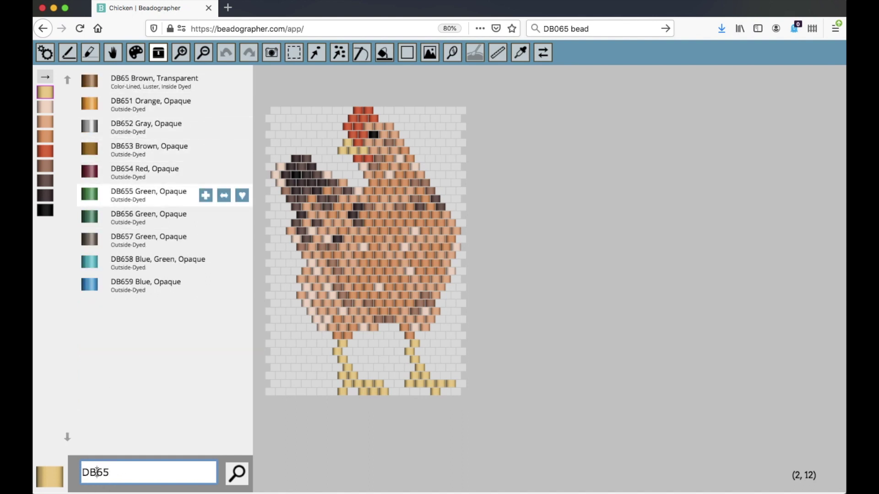
Try the bead search with DB065, and restore the search to DB65.
left_click(97, 471)
type("0")
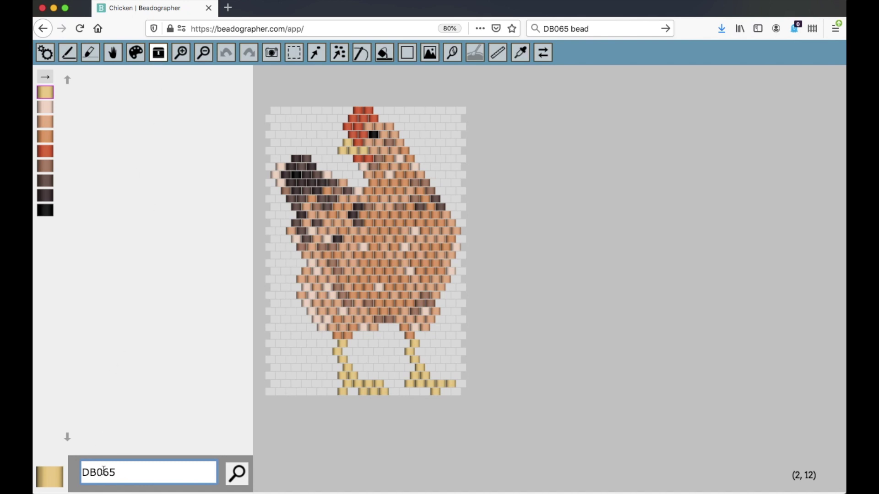
left_click_drag(102, 472, 97, 472)
key("BackSpace")
left_click(237, 478)
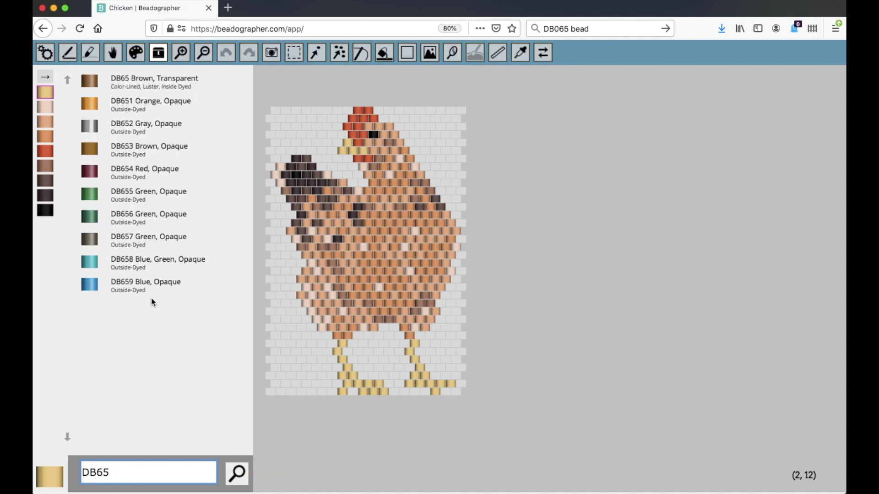
View the active style's colour controls and reopen the bead library for the active colour.
left_click(49, 484)
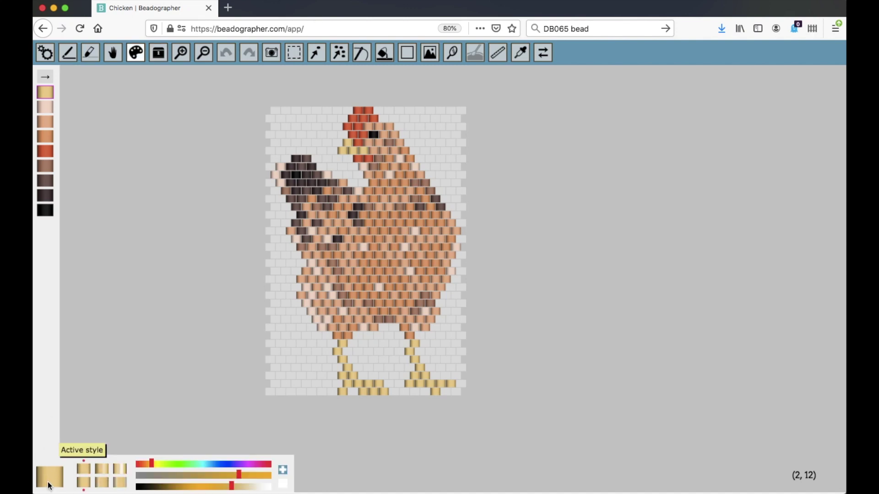
left_click(157, 55)
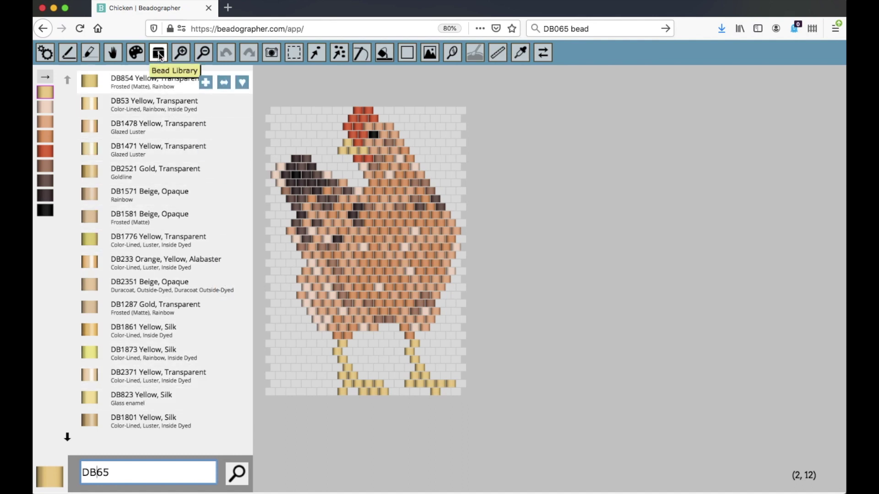
Change the project's bead library to TOHO Aiko 11/0 and update the project.
left_click(46, 53)
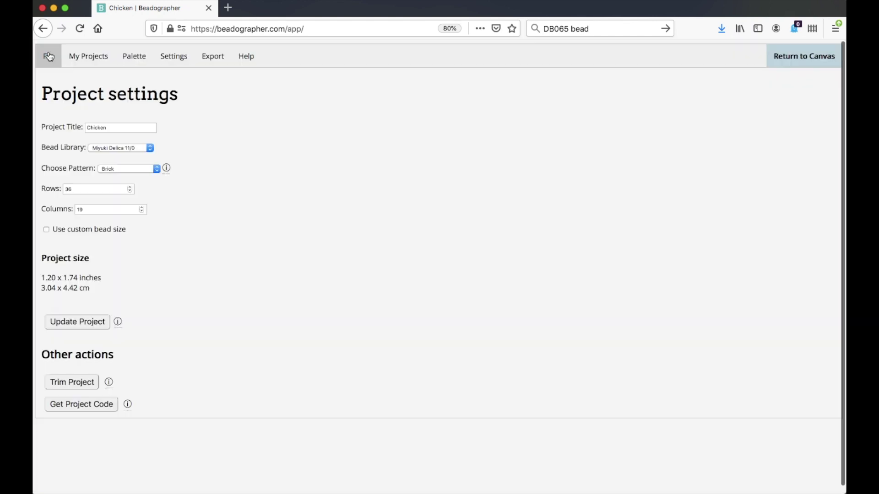
left_click(128, 150)
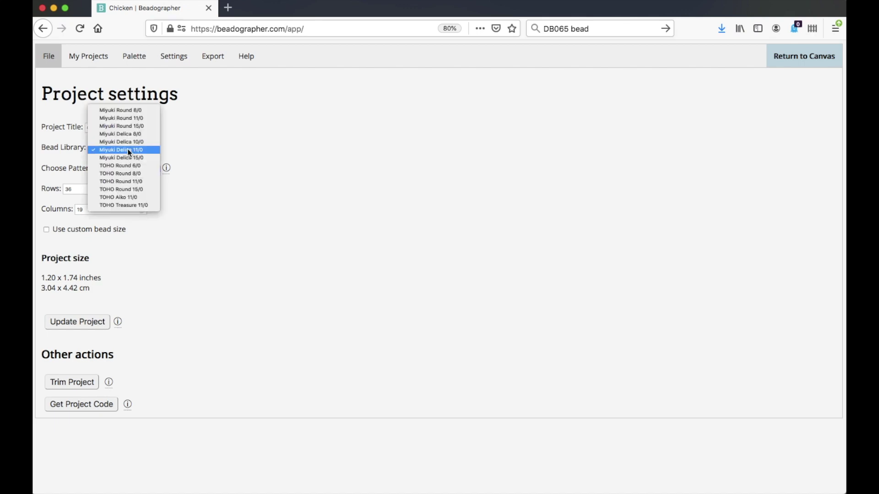
left_click(136, 199)
left_click(83, 346)
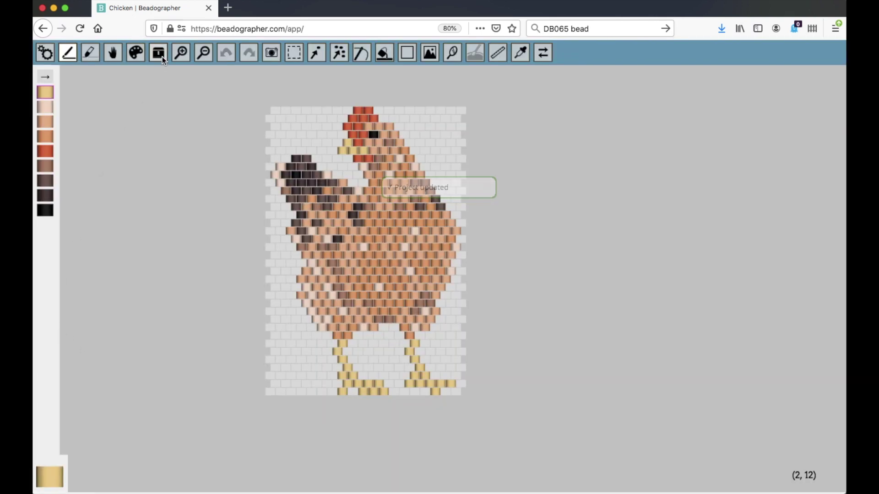
Examine the TOHO Aiko beads and their codes listed in the bead library for the active colour.
left_click(161, 55)
mouse_move(114, 85)
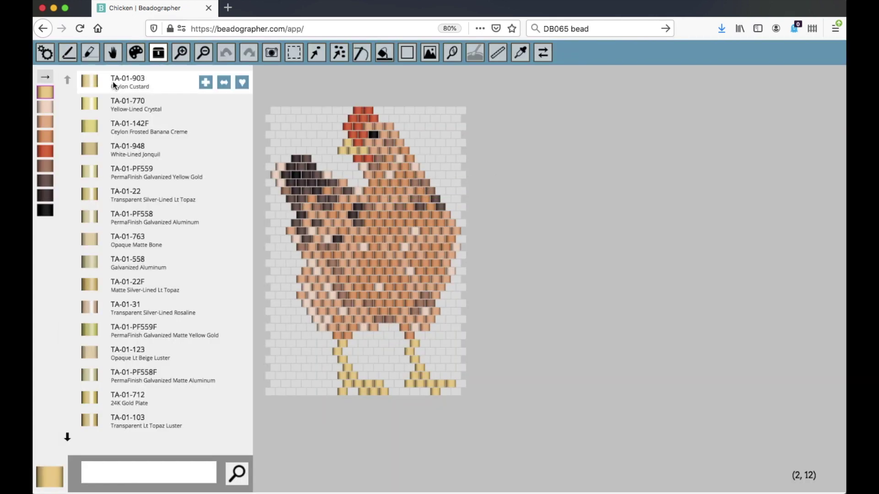
mouse_move(134, 150)
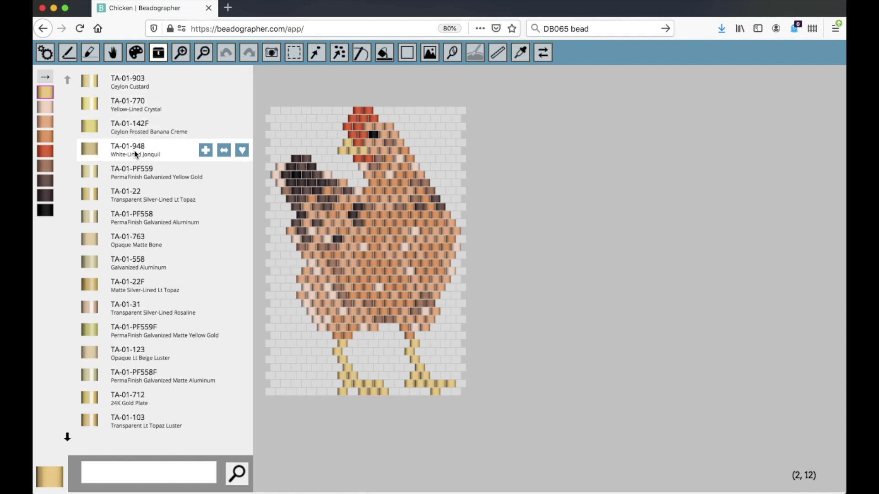
mouse_move(123, 402)
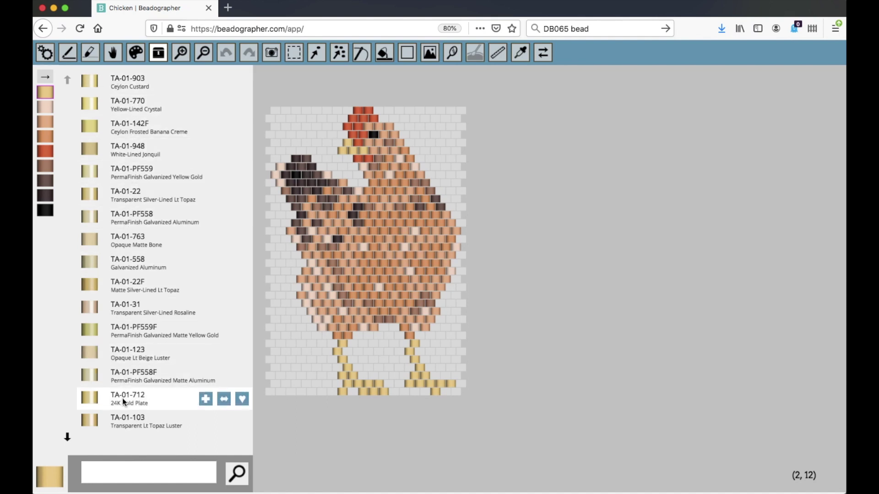
mouse_move(155, 250)
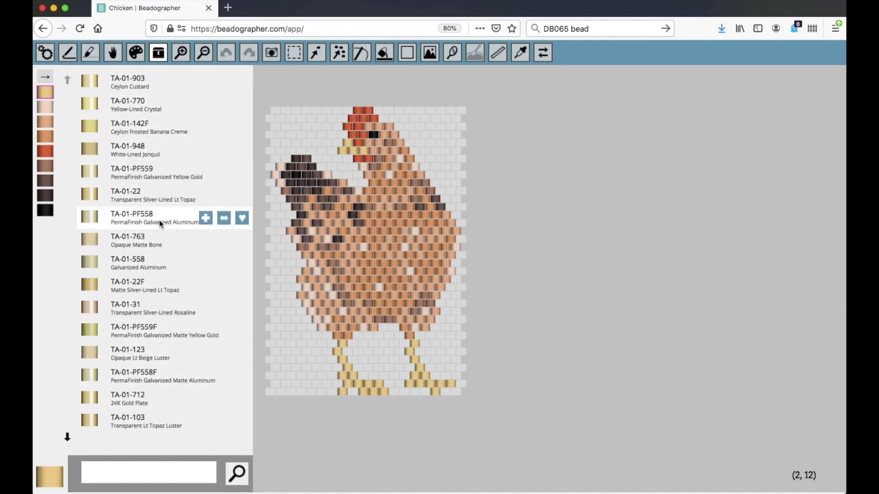
mouse_move(153, 291)
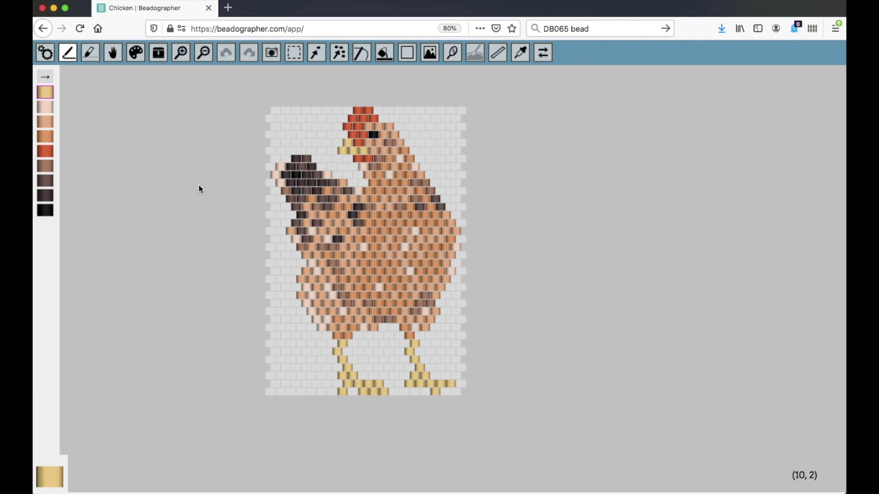
Search the Delica bead library for "transparent" and page through the matching beads.
left_click(161, 56)
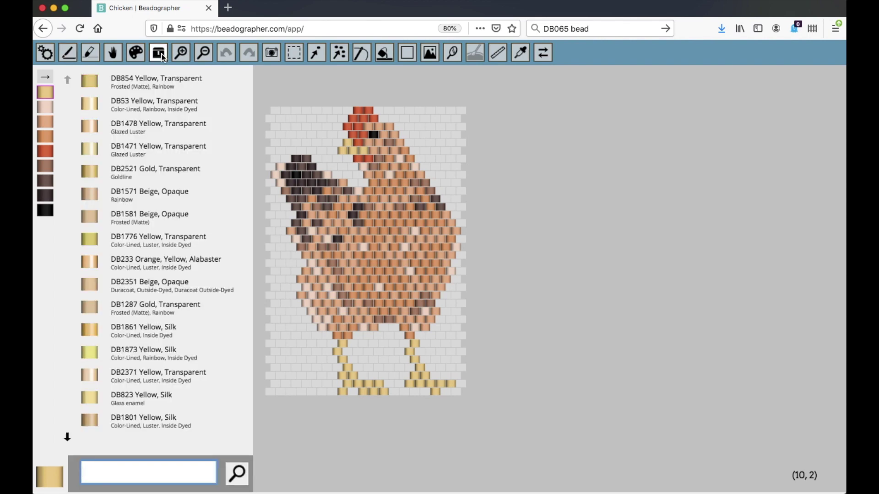
mouse_move(126, 176)
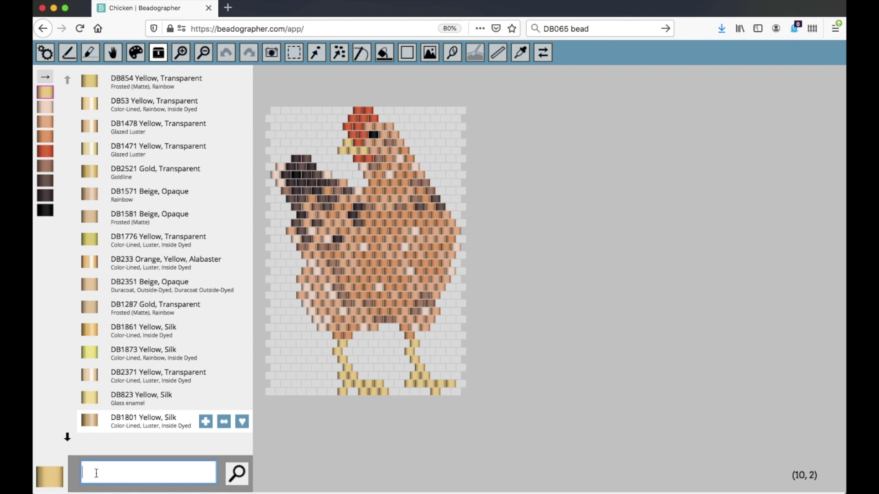
type("transparent")
left_click(240, 475)
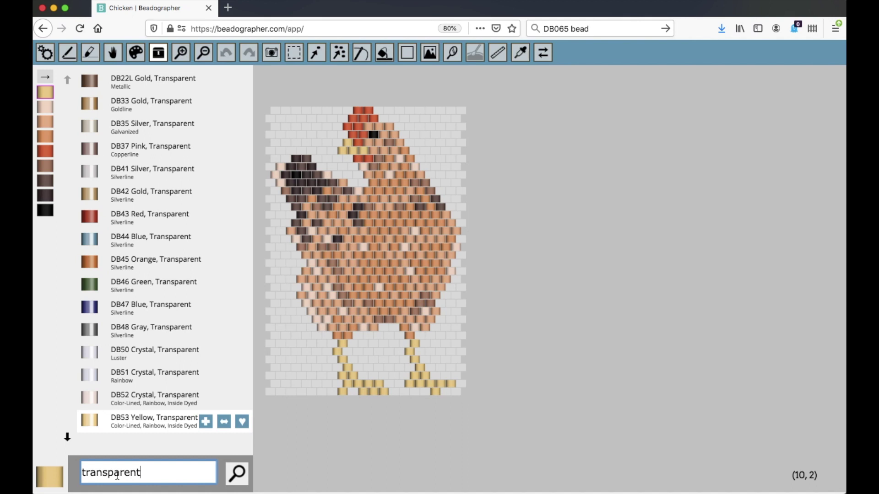
mouse_move(130, 80)
left_click(67, 437)
left_click(67, 437)
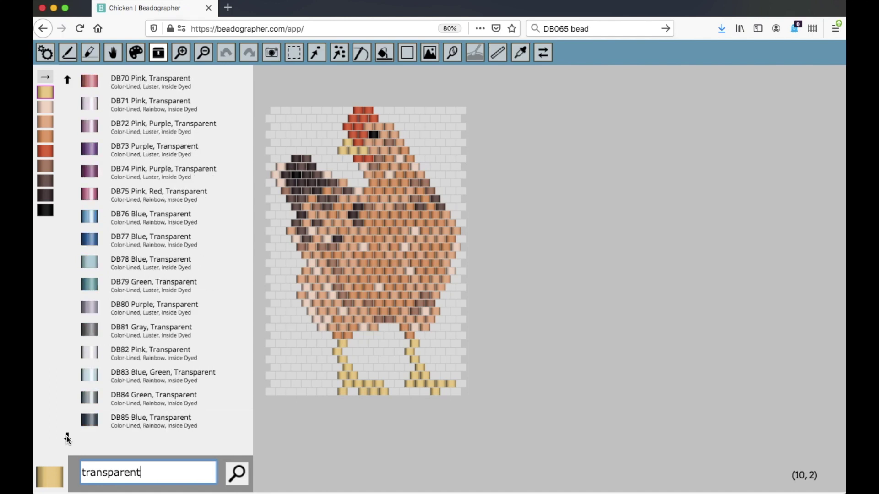
left_click(67, 437)
left_click(67, 437)
left_click(67, 437)
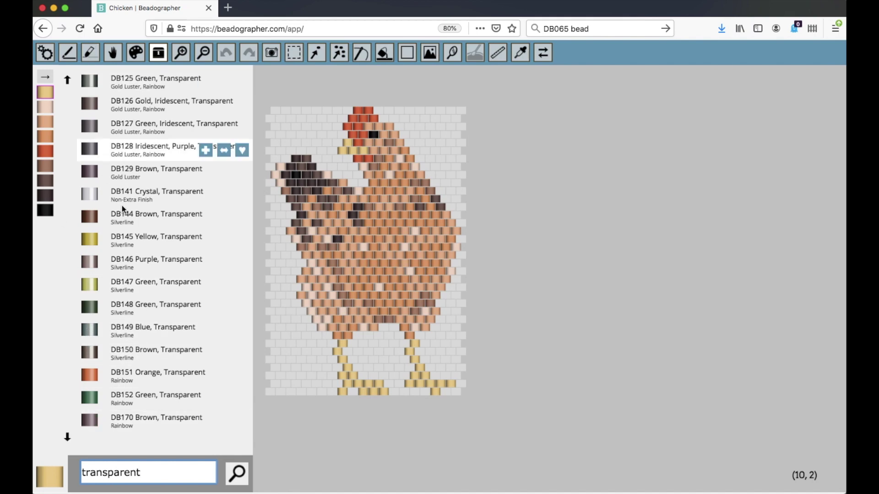
left_click(67, 438)
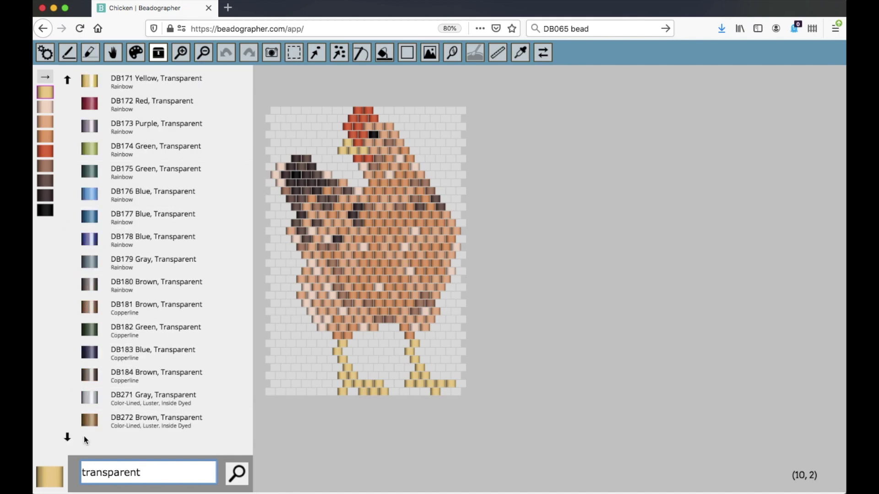
Narrow the bead search to "transparent blue", and replace it with a search for "rainbow red".
type("blue")
key("Return")
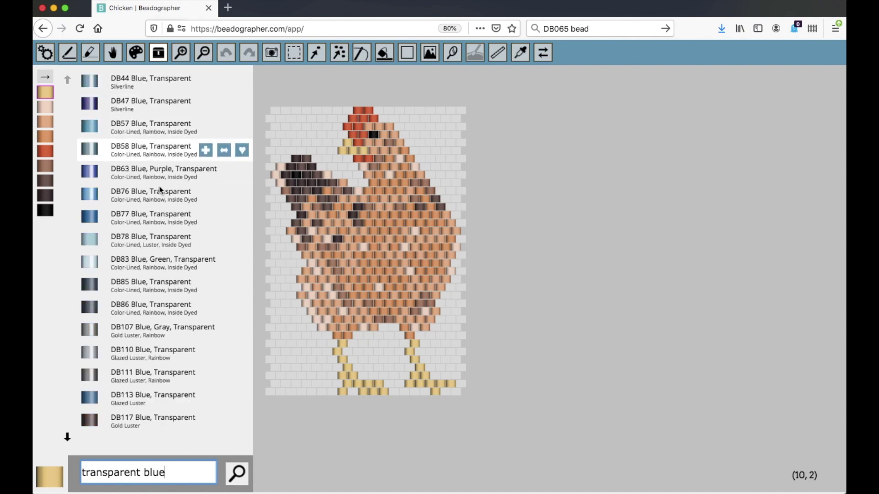
left_click_drag(172, 472, 73, 472)
type("rainbo")
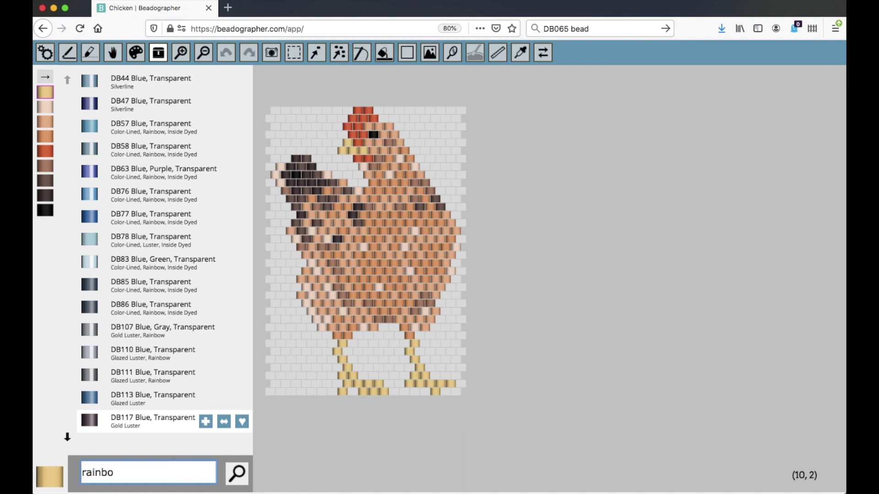
type("w red")
key("Return")
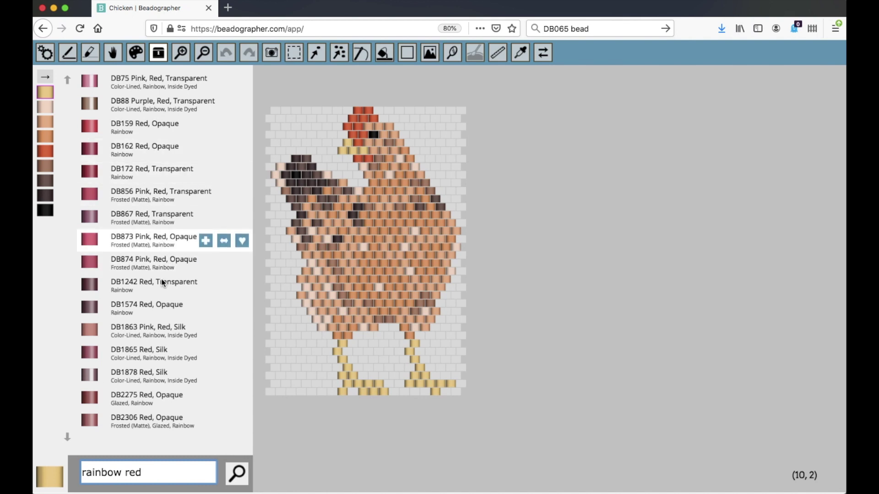
Search the bead library for "red" and narrow the search to "red opaque".
left_click_drag(147, 470, 82, 469)
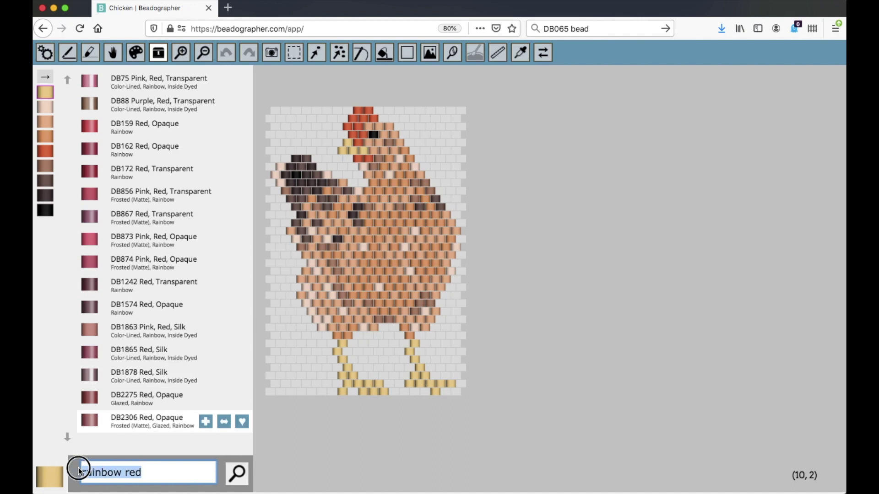
type("red")
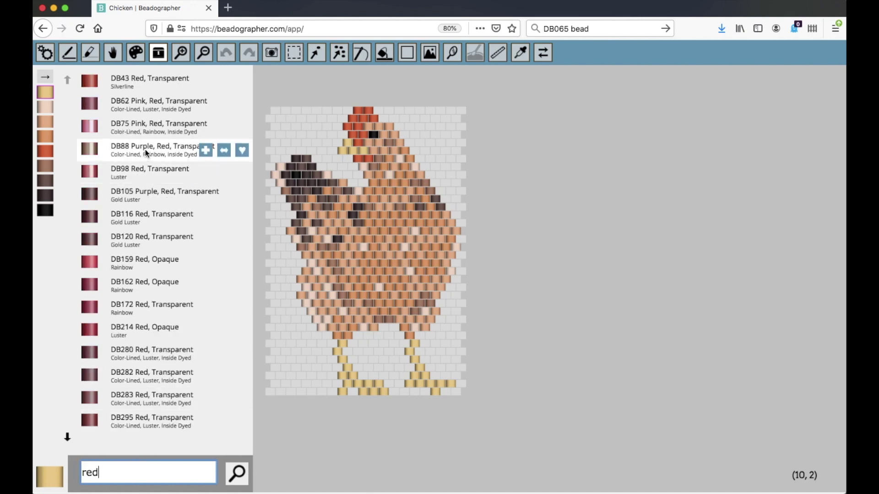
type(" opaque")
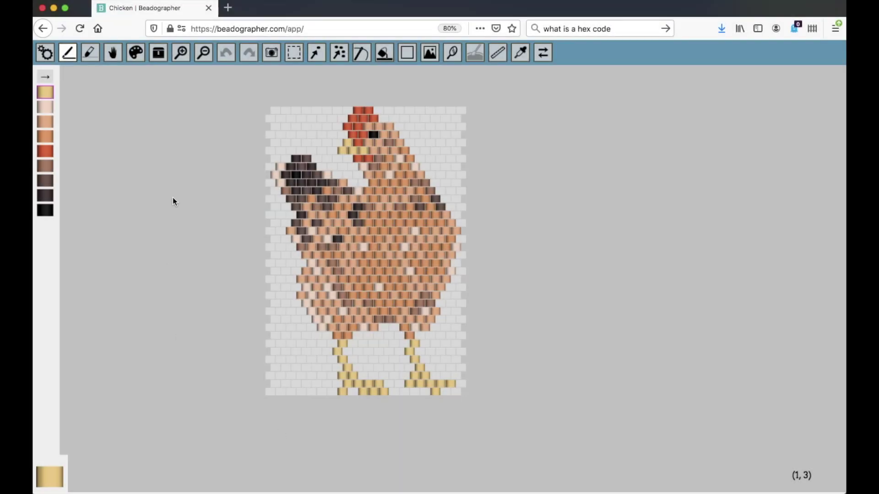
Search the bead library for beads close to the hex colour 1a2e45.
left_click(158, 58)
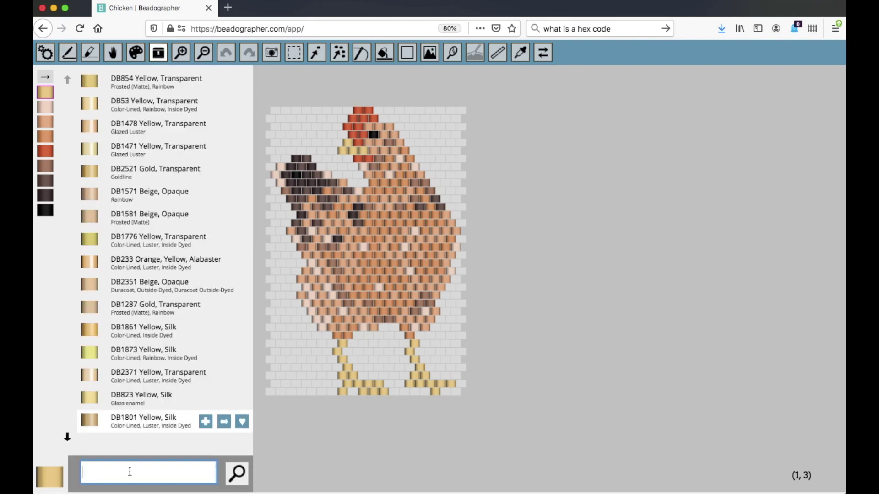
type("1a2e45")
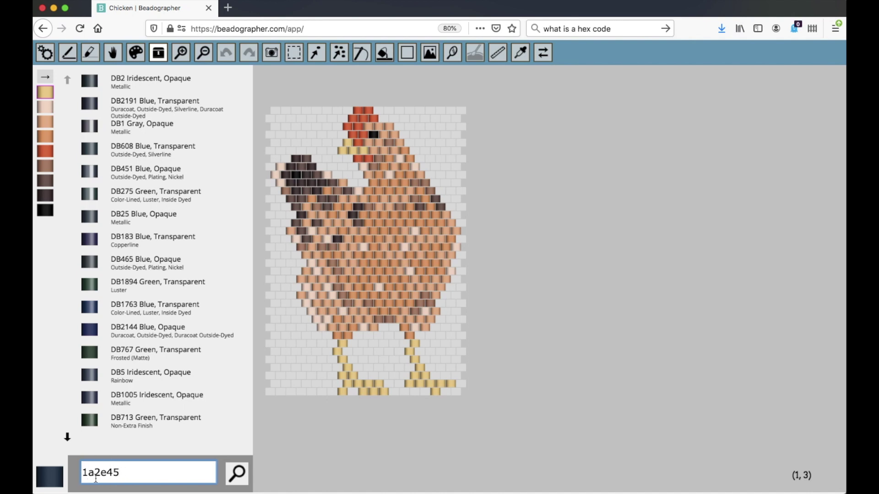
left_click(280, 467)
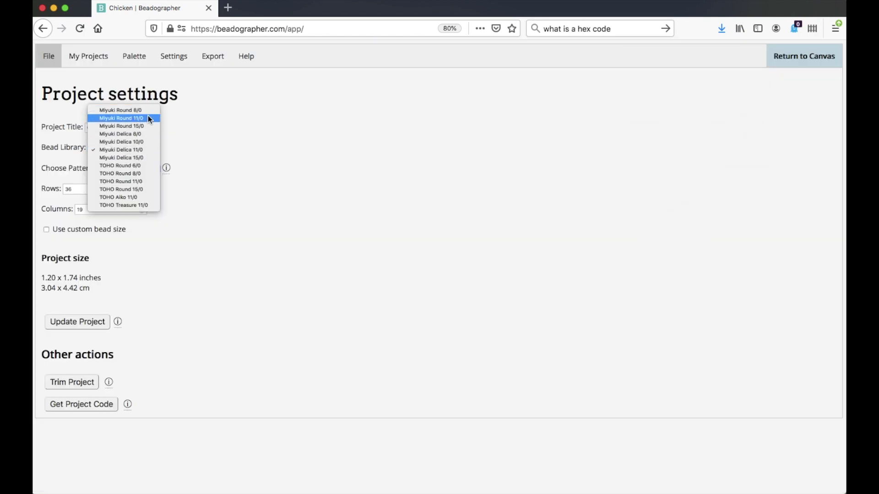
Keep Miyuki Delica 11/0 as the bead library in the project settings.
left_click(138, 152)
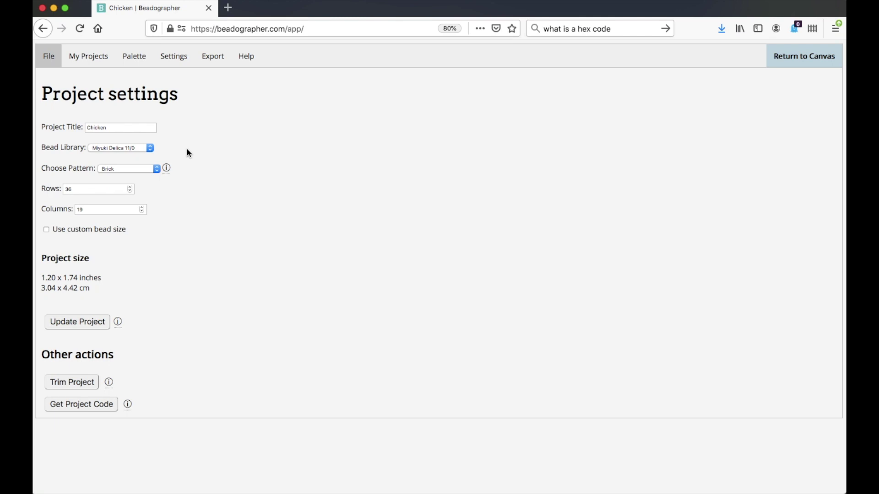